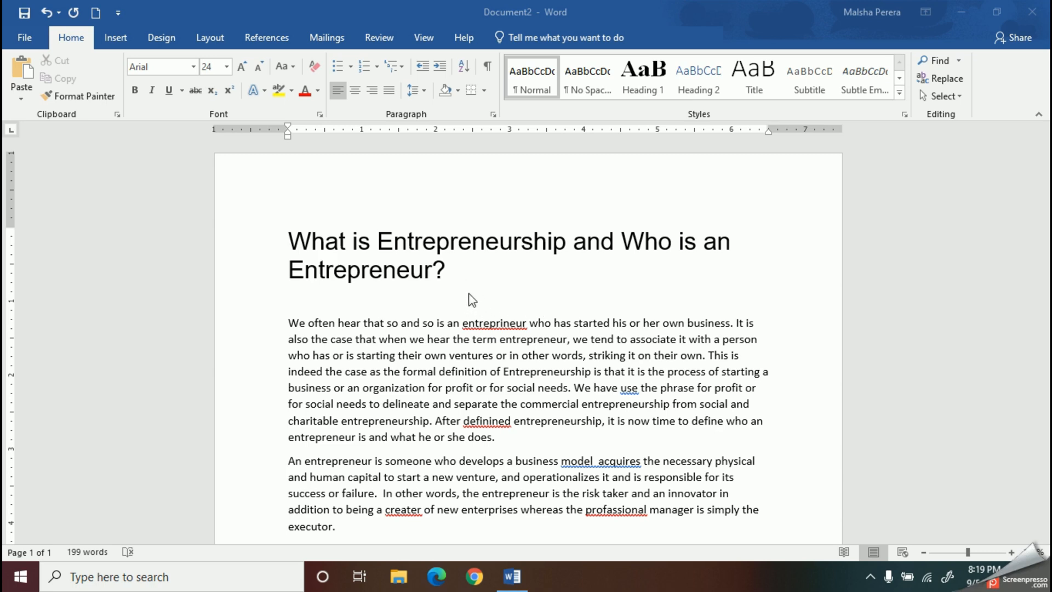
Start Spelling & Grammar from Review and correct entreprineur to entrepreneur.
left_click(379, 36)
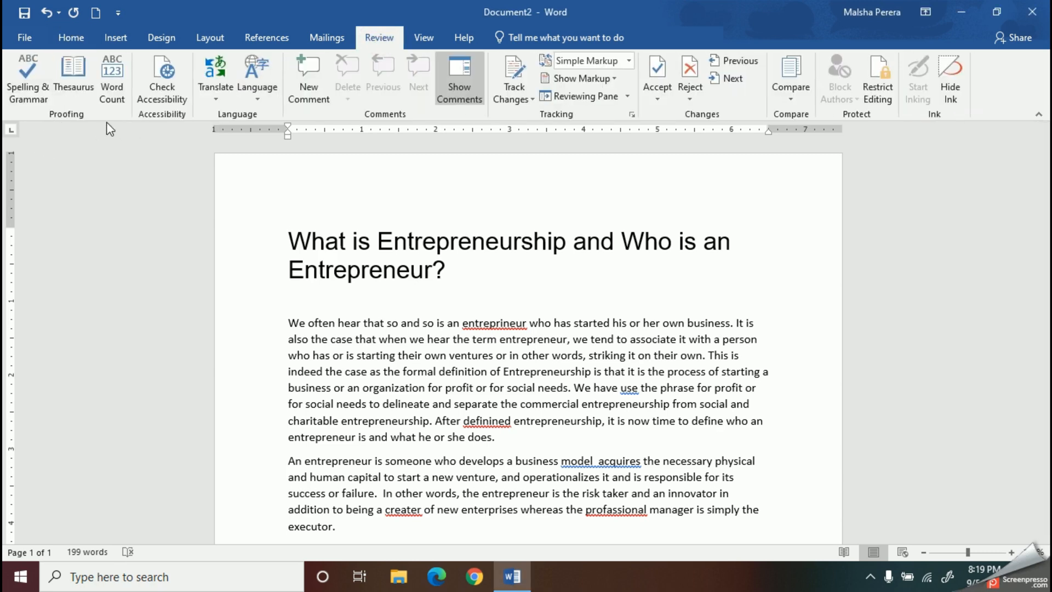
left_click(20, 83)
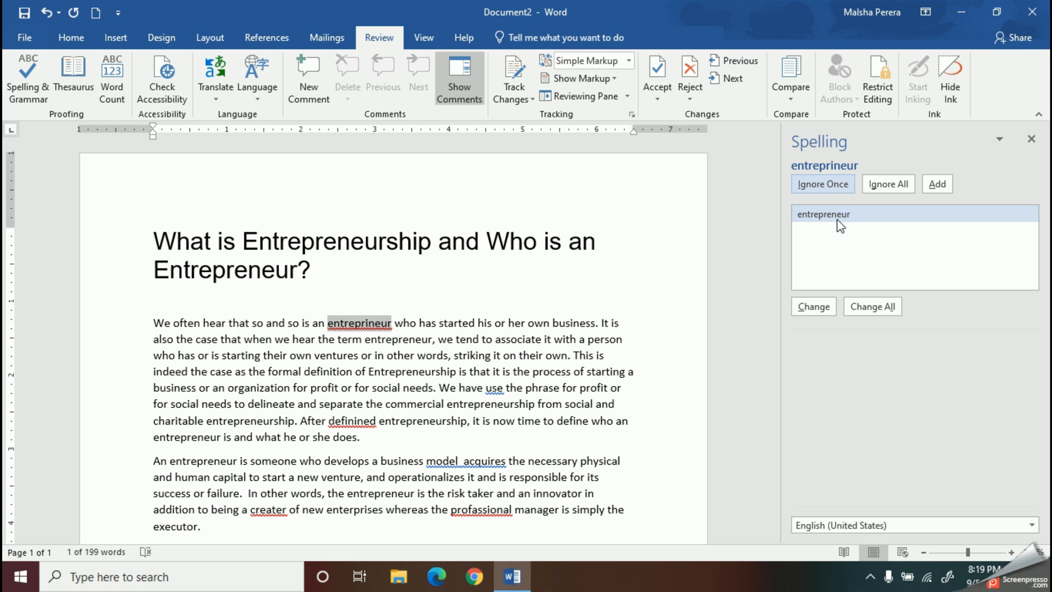
left_click(840, 224)
left_click(813, 306)
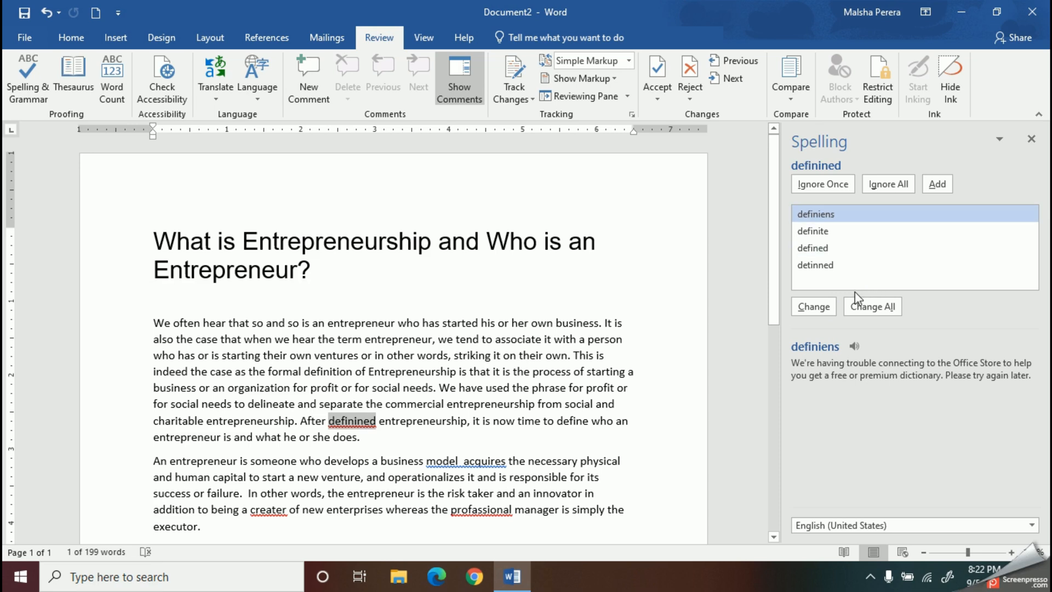
Accept the Editor's fixes for definined (definiens) and model acquires.
left_click(814, 306)
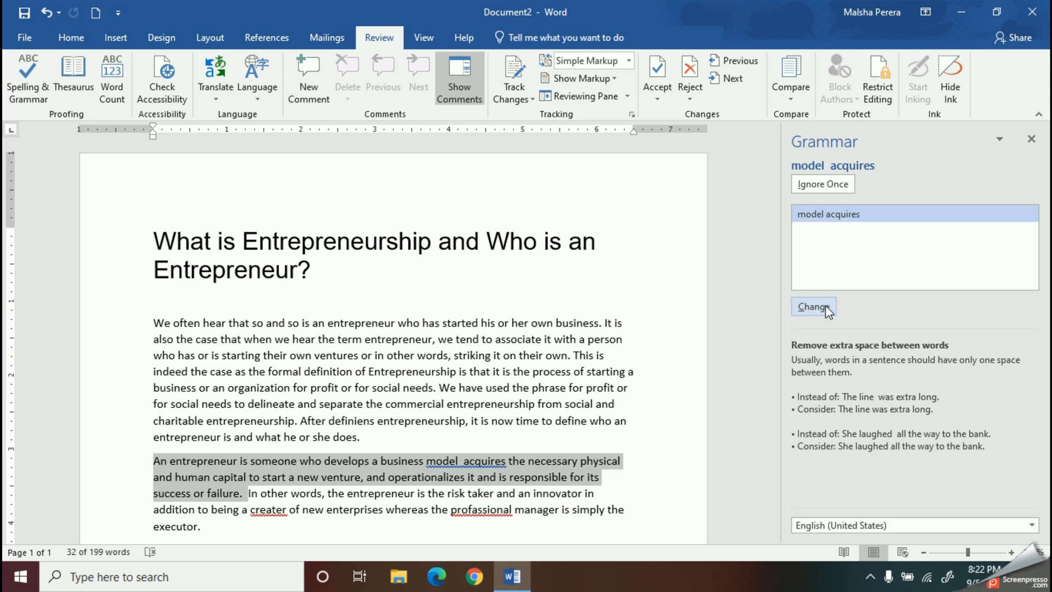
left_click(825, 305)
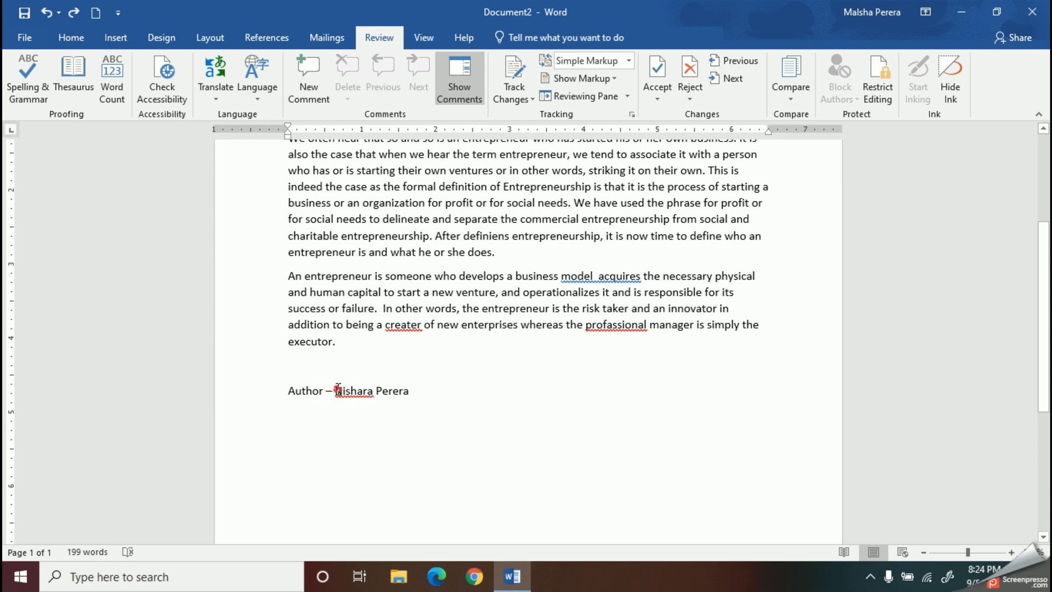
Run the spelling check on the author's first name in the byline.
left_click_drag(335, 393, 368, 398)
left_click(358, 392)
left_click(28, 83)
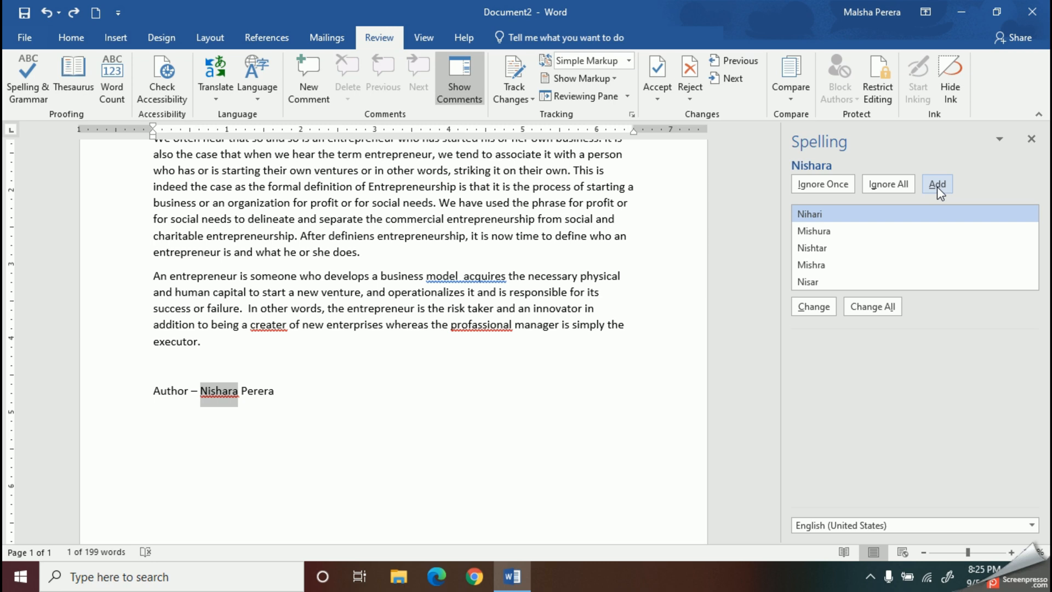
Add the author's first name to the dictionary and return to the text.
left_click(937, 187)
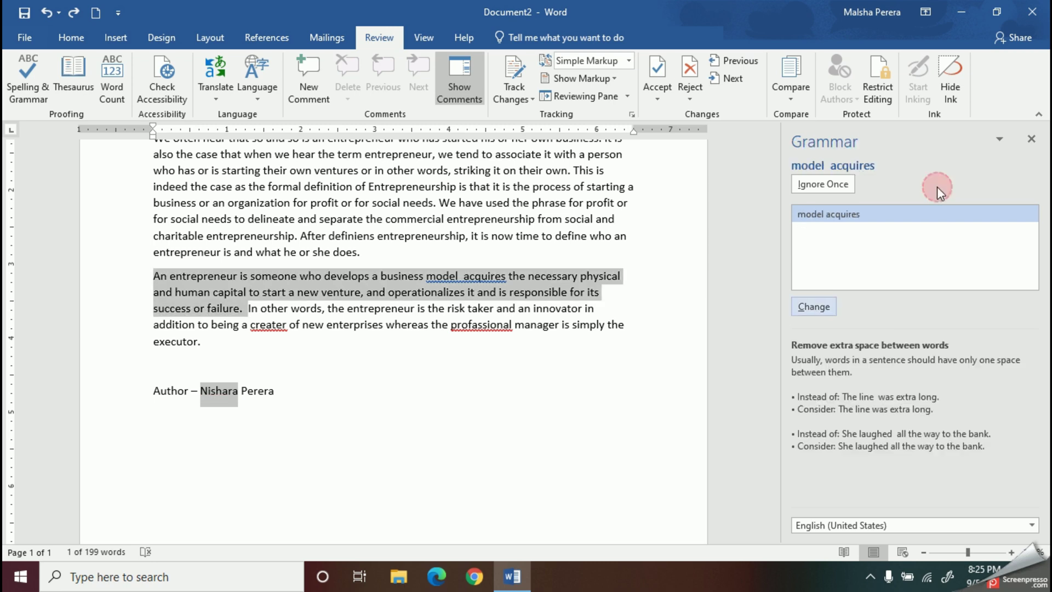
left_click(305, 424)
scroll(304, 424, "up", 3)
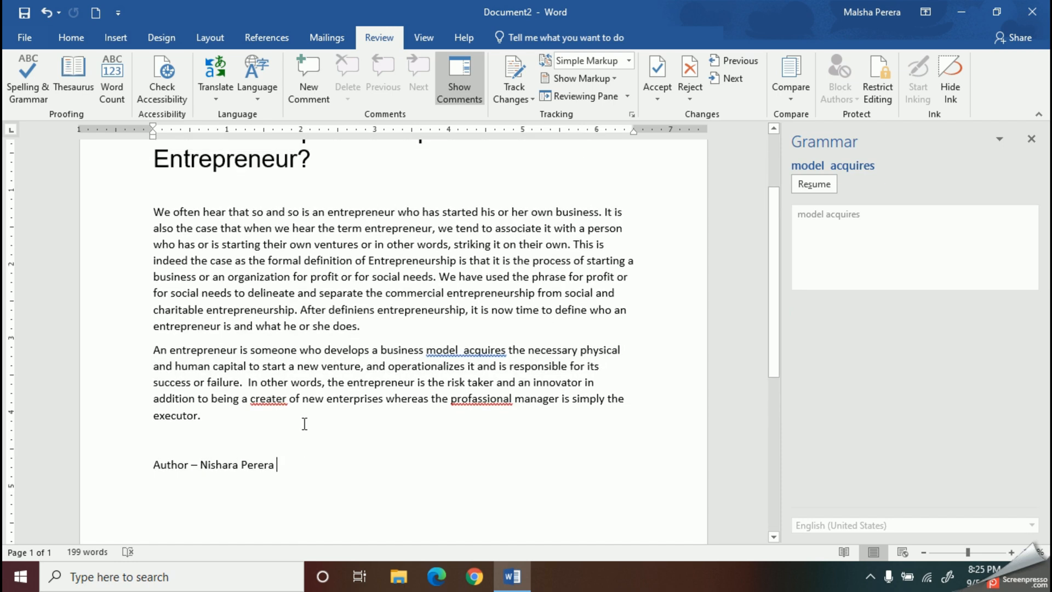
Via right-click suggestions, single-space 'model acquires' and correct profassional to professional.
right_click(448, 352)
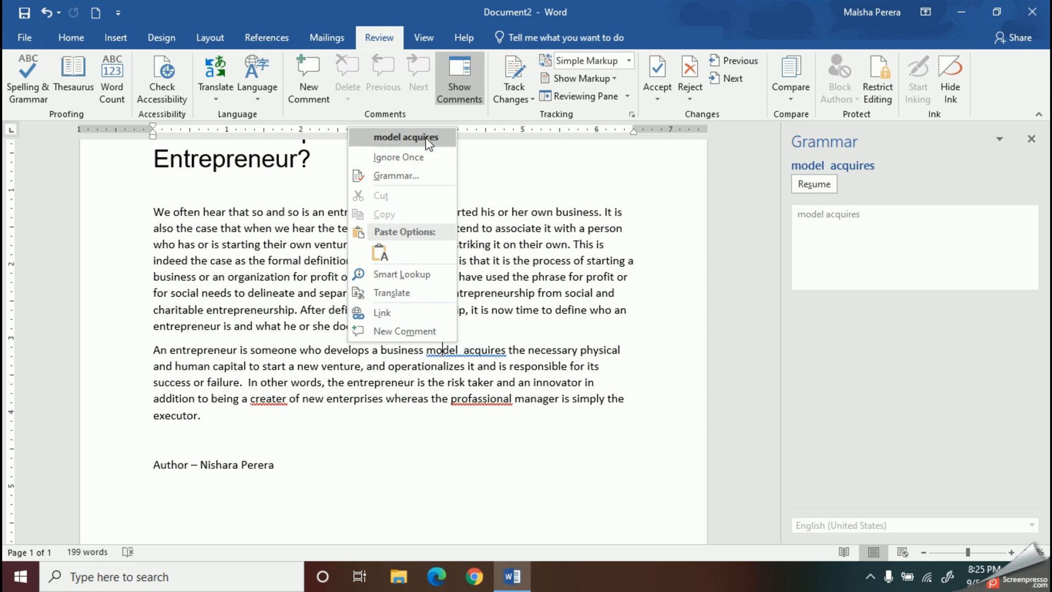
left_click(405, 138)
right_click(499, 400)
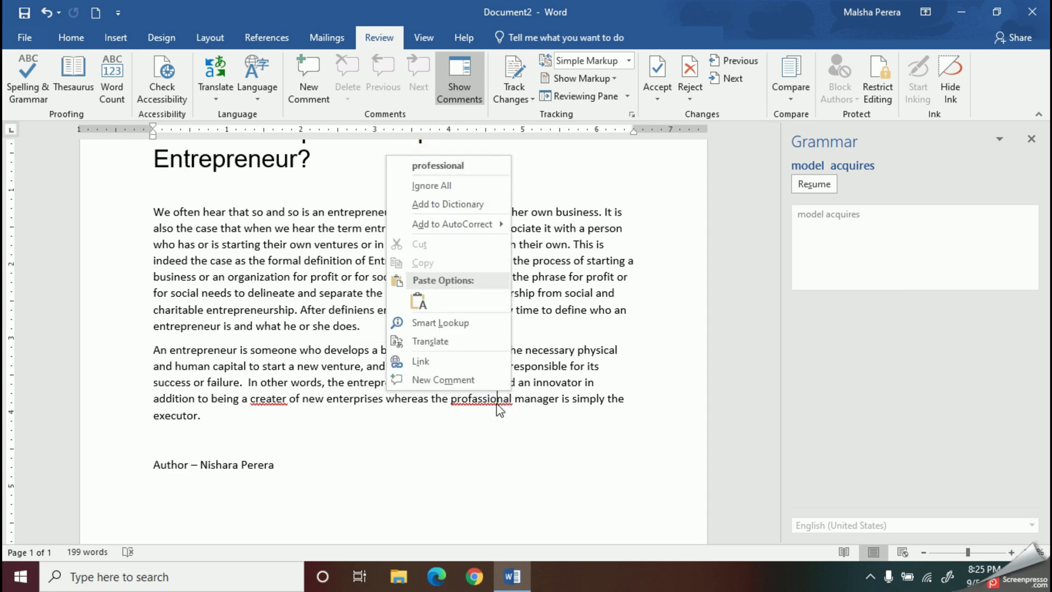
left_click(461, 165)
Correct creater to creator and close the Editor pane.
left_click(238, 94)
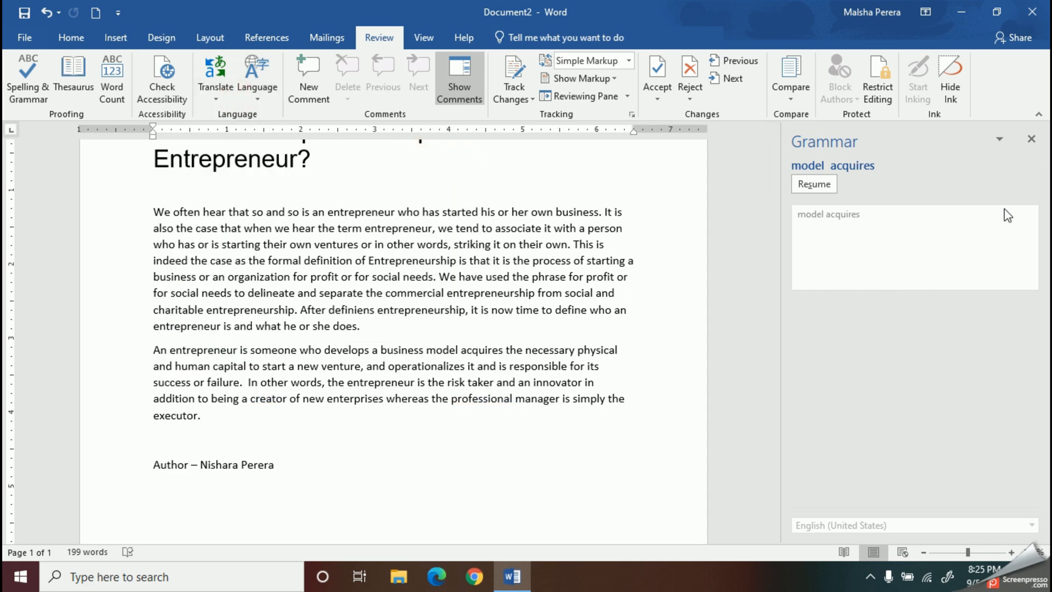
left_click(1031, 138)
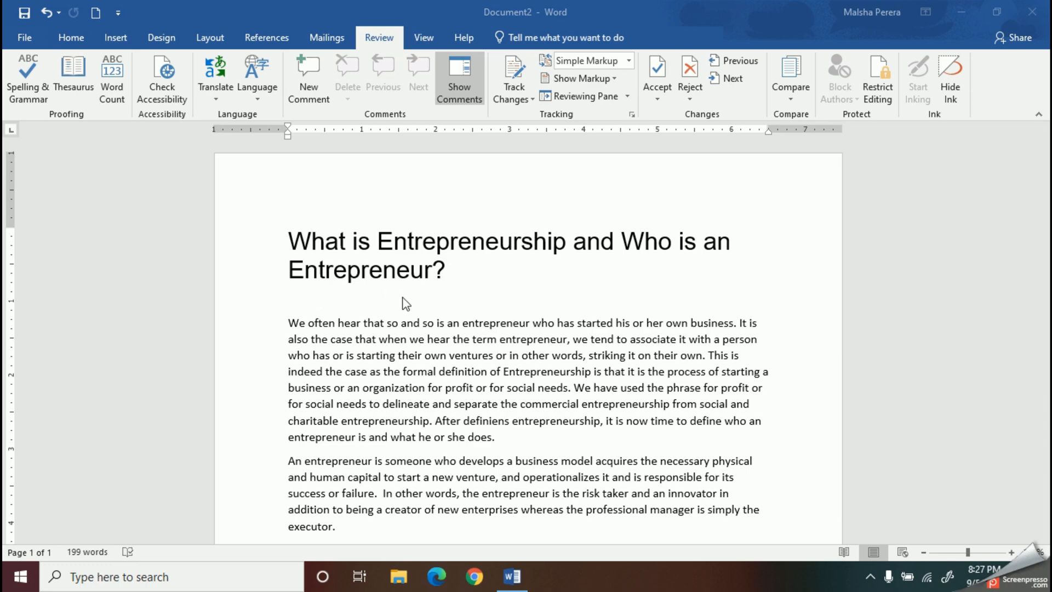
left_click(25, 38)
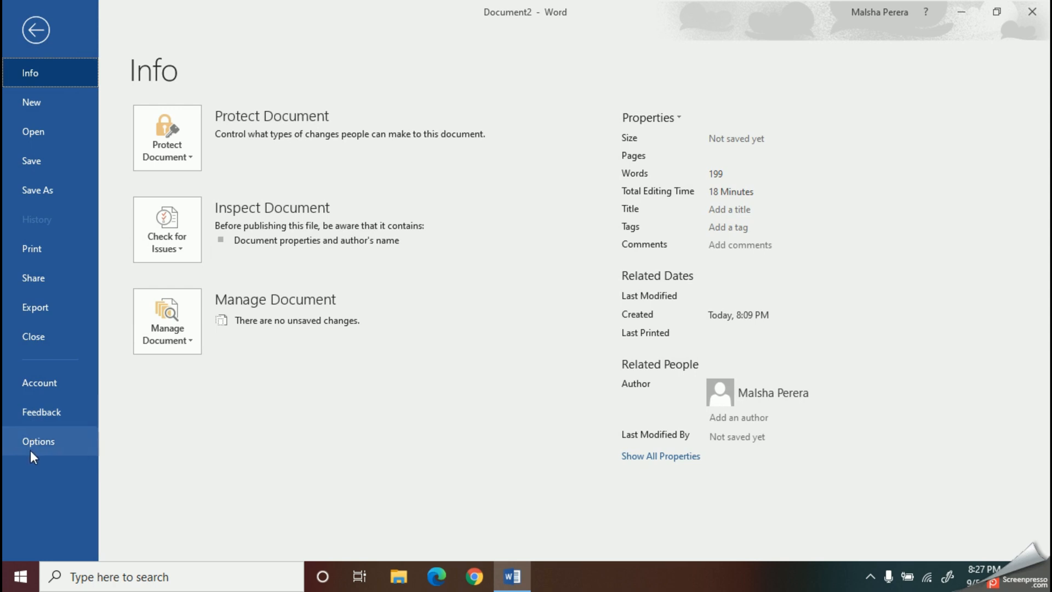
left_click(30, 444)
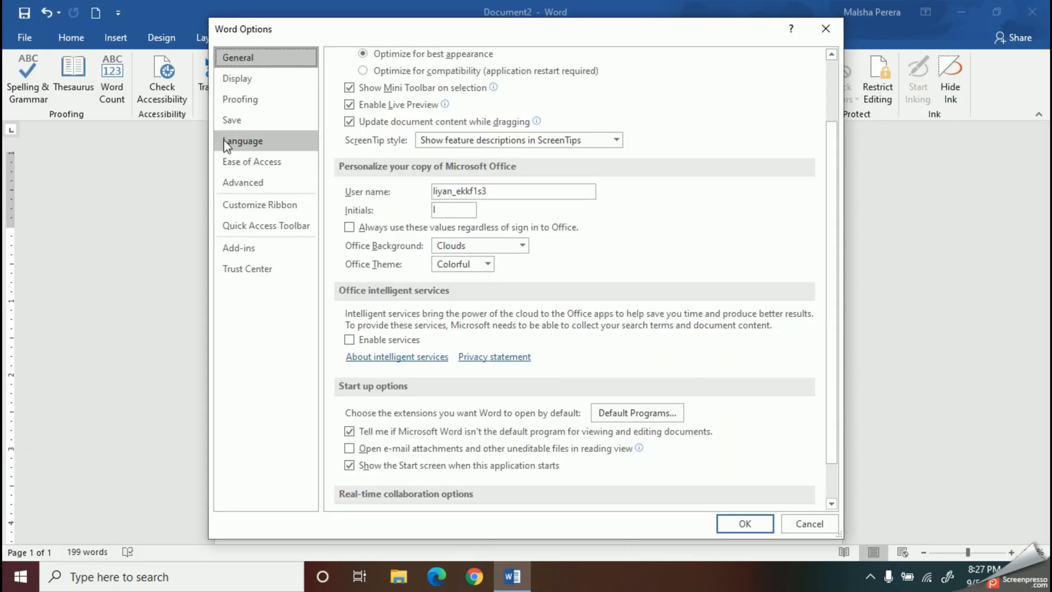
left_click(301, 105)
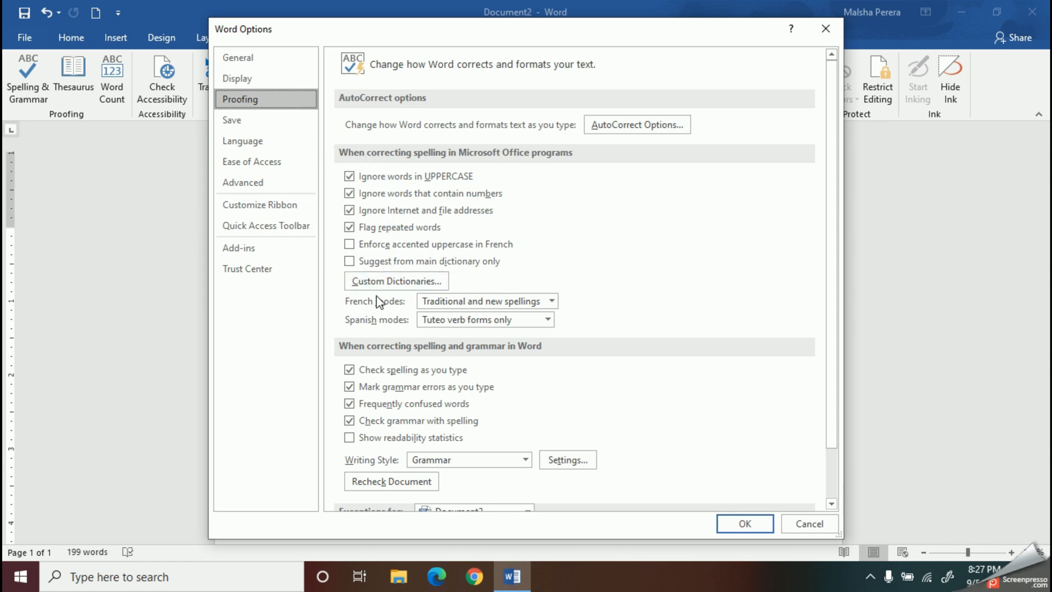
scroll(356, 390, "down", 2)
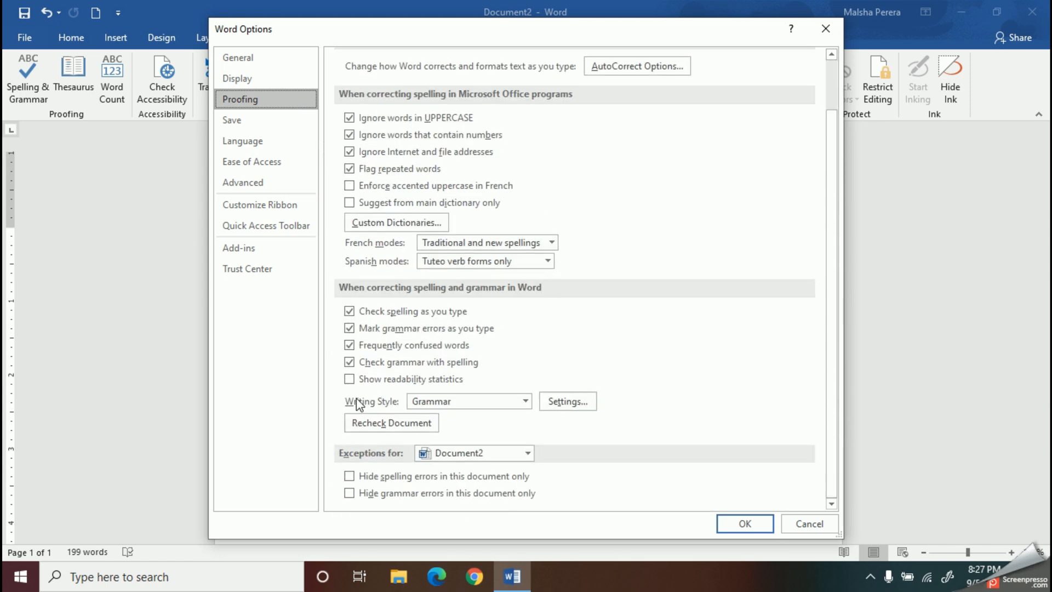
left_click(567, 401)
scroll(517, 287, "down", 8)
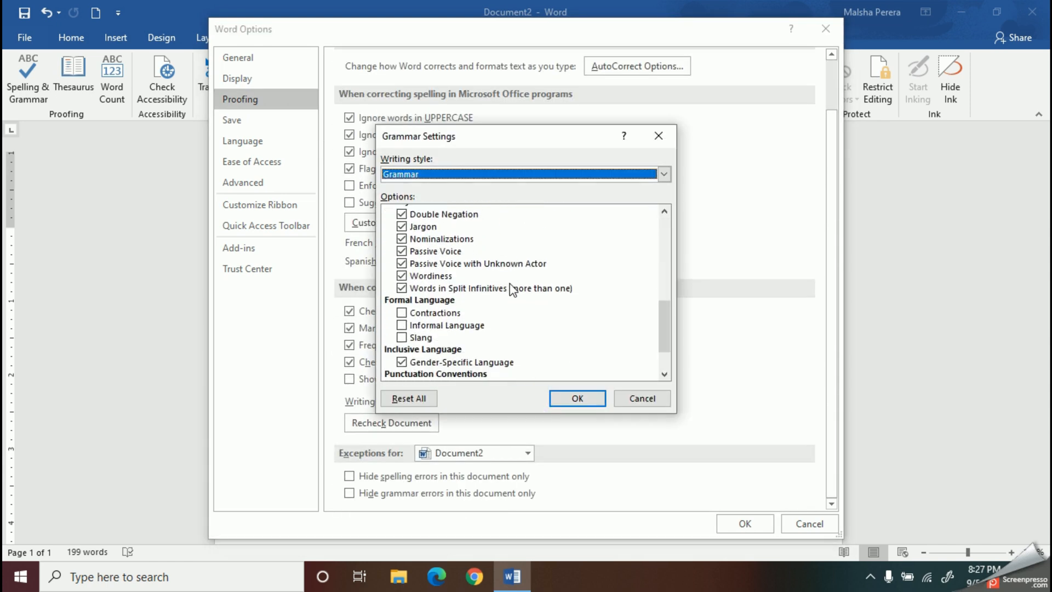
scroll(542, 308, "up", 5)
scroll(542, 308, "up", 5)
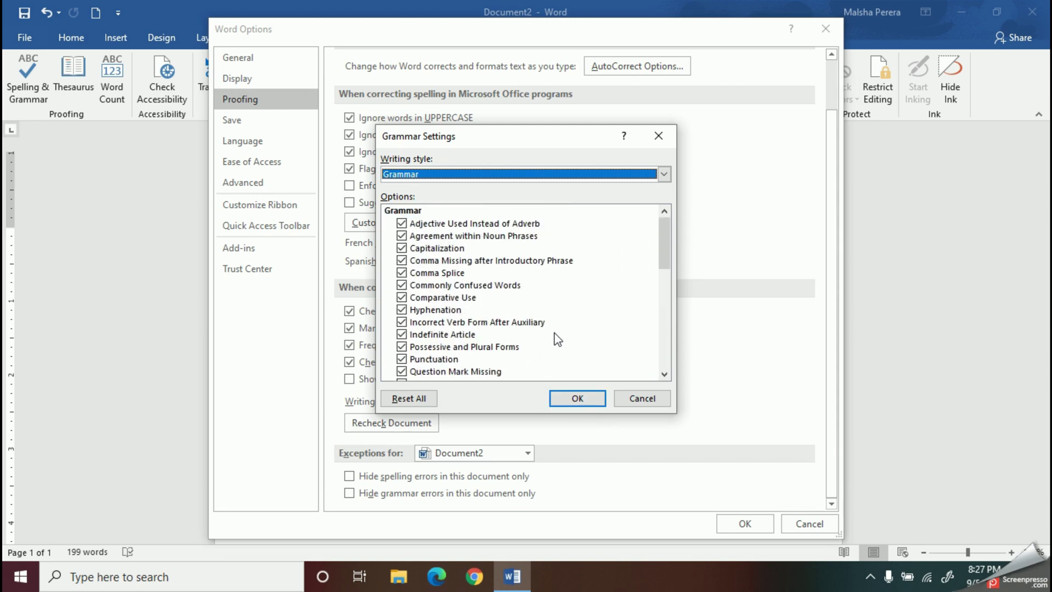
left_click(576, 397)
left_click(744, 523)
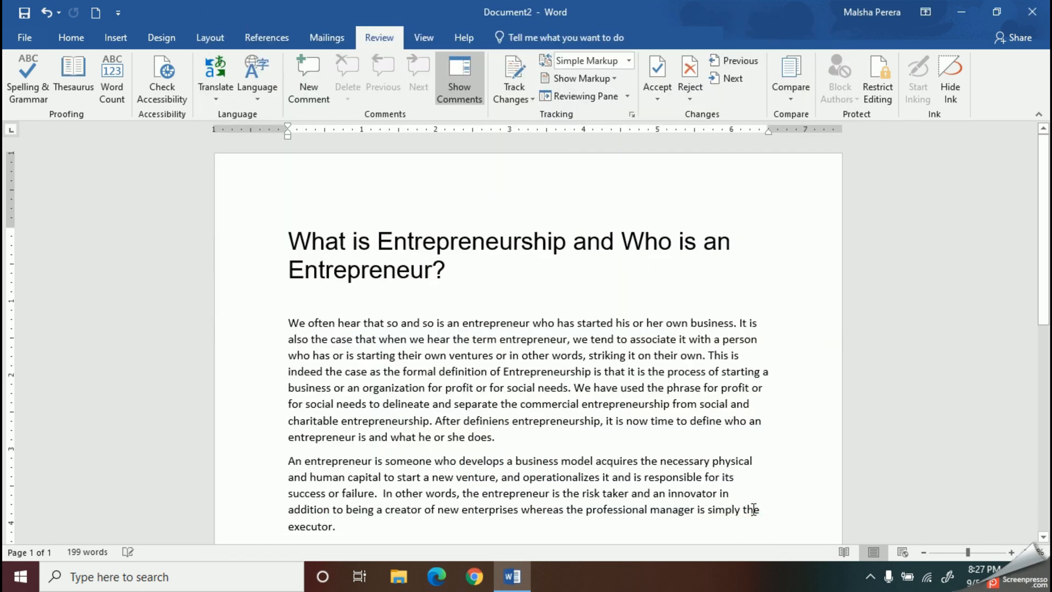
scroll(723, 428, "down", 1)
scroll(723, 424, "down", 1)
scroll(723, 425, "up", 2)
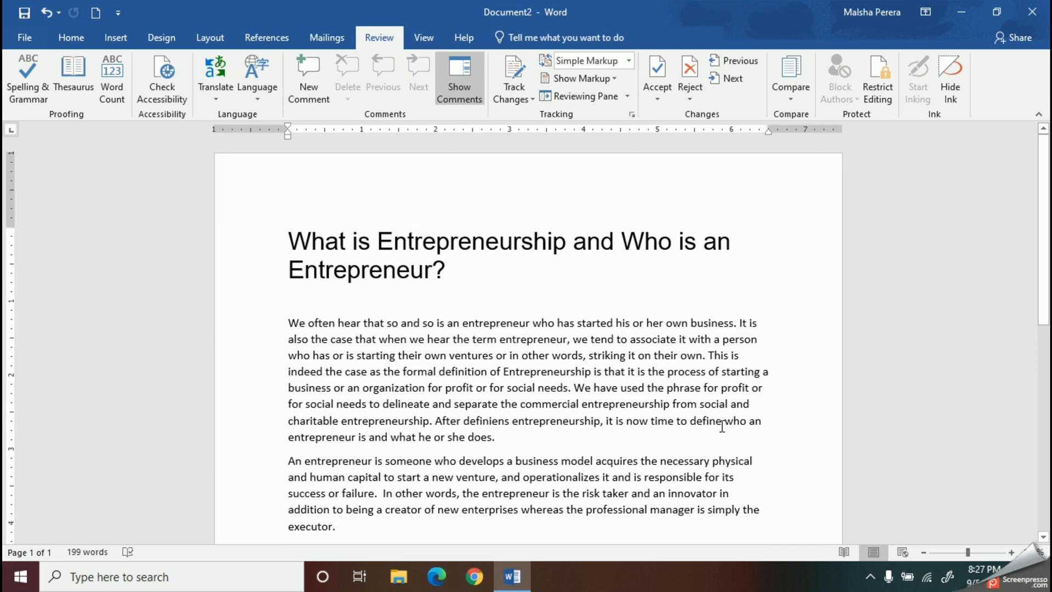